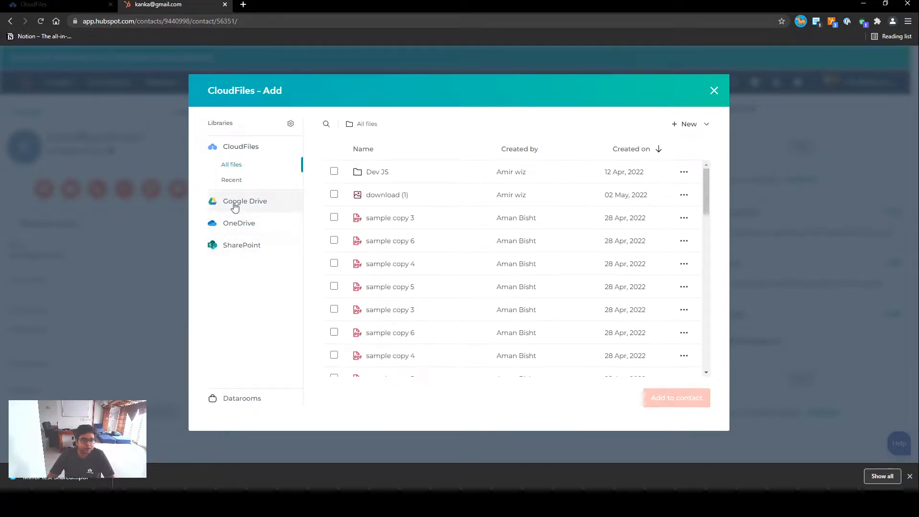
- Look at the Google Drive library's sections and the options for creating new content in CloudFiles
click(250, 203)
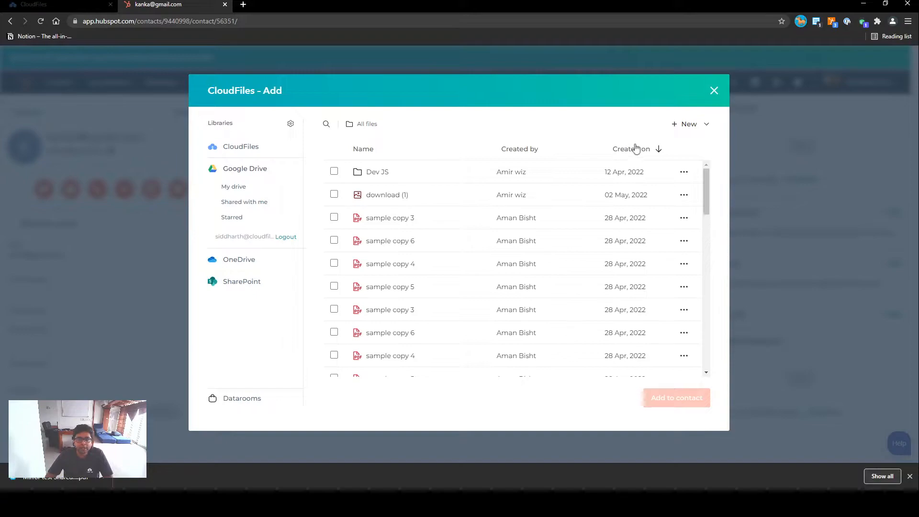
click(706, 126)
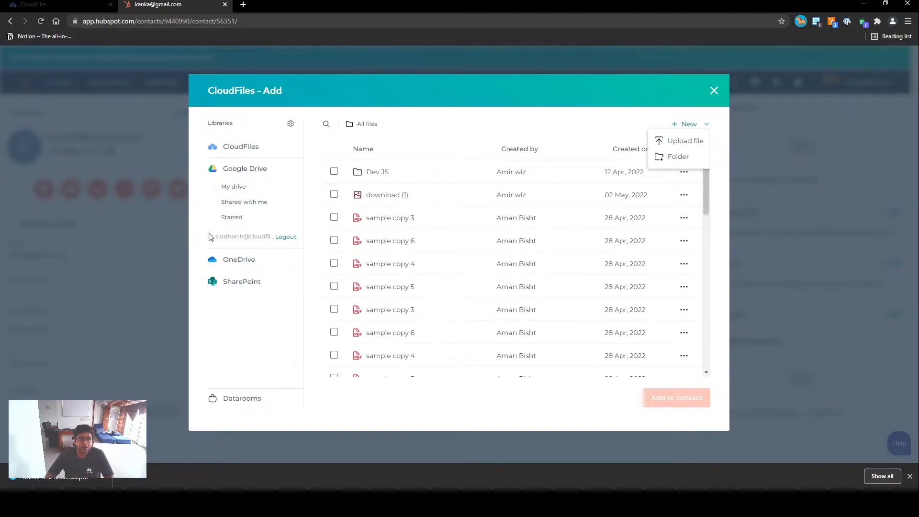
click(536, 132)
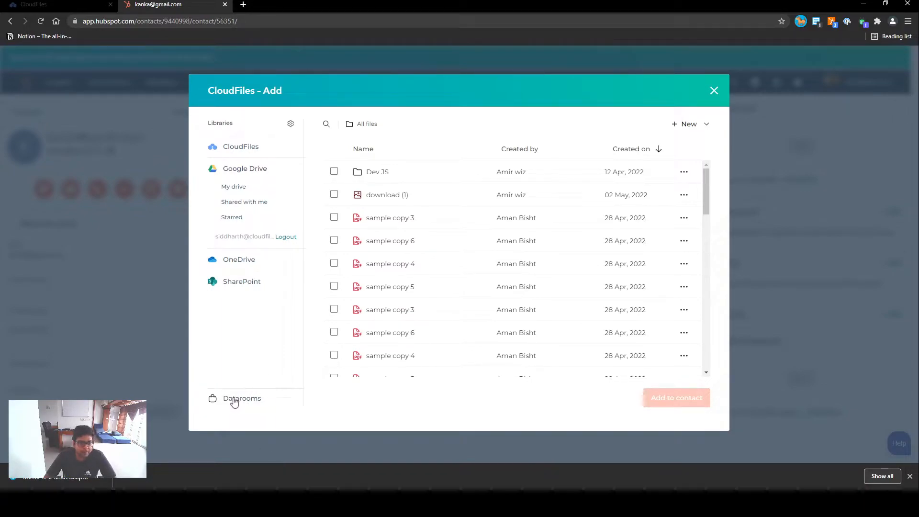
- Create a new dataroom named Test Dataroom with the description "Description" and a purple banner
click(239, 401)
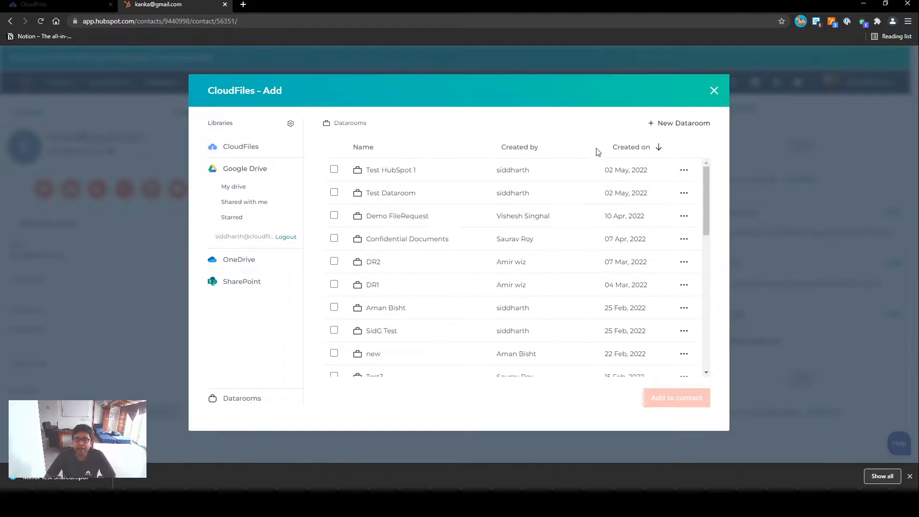
scroll(395, 279, down, 10)
scroll(396, 280, up, 10)
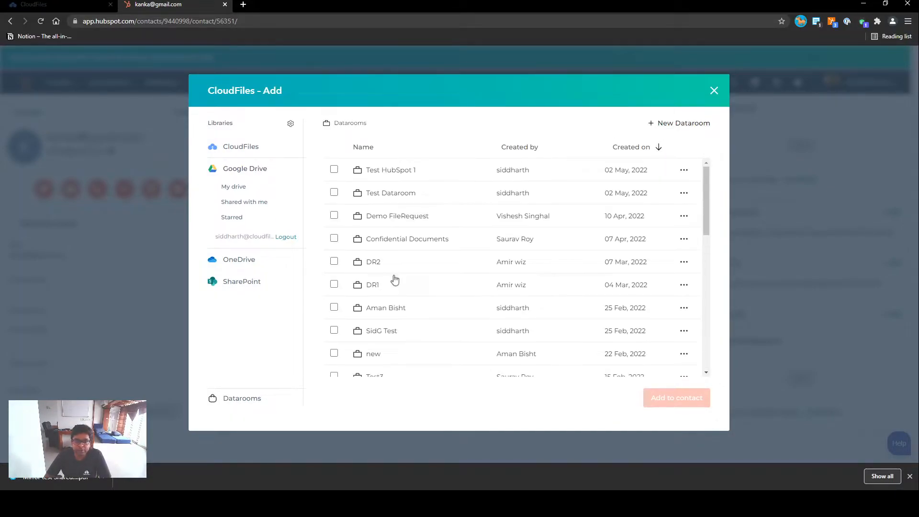
click(682, 124)
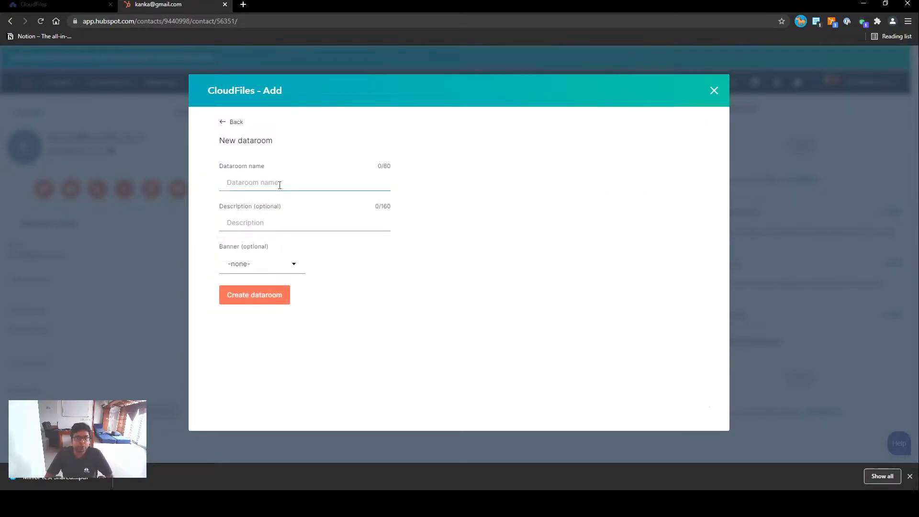
text(Test L)
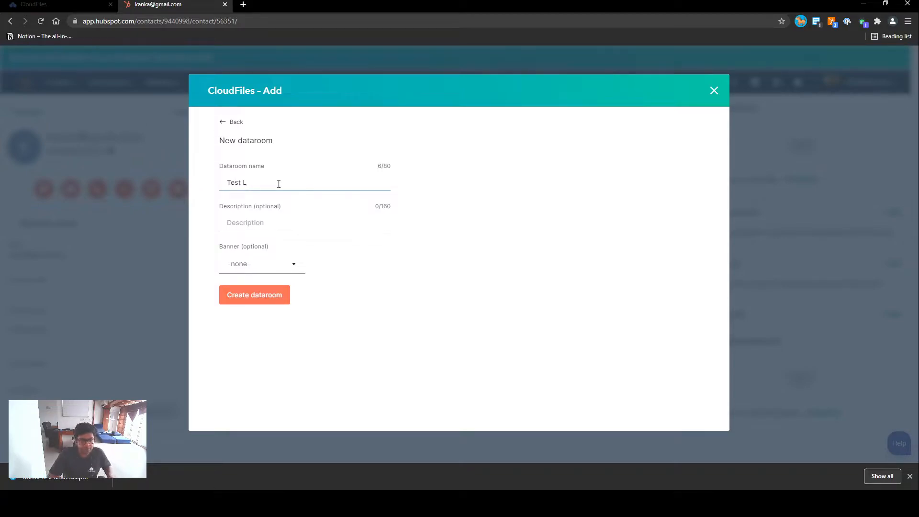
key(BackSpace)
text(Dataroom)
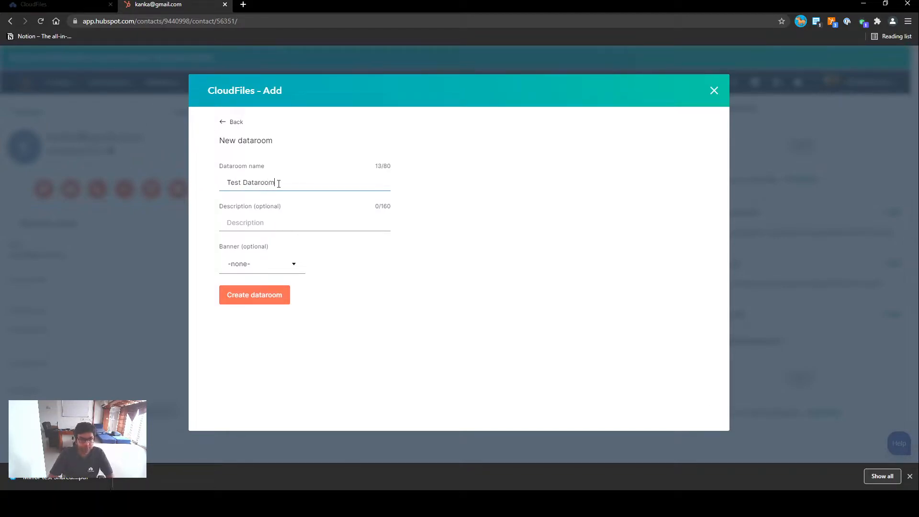
text(Descriptio)
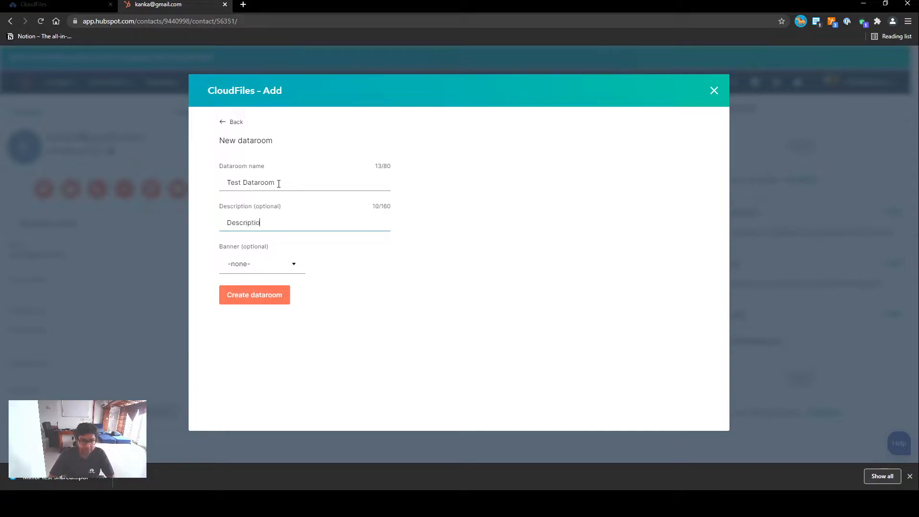
click(260, 267)
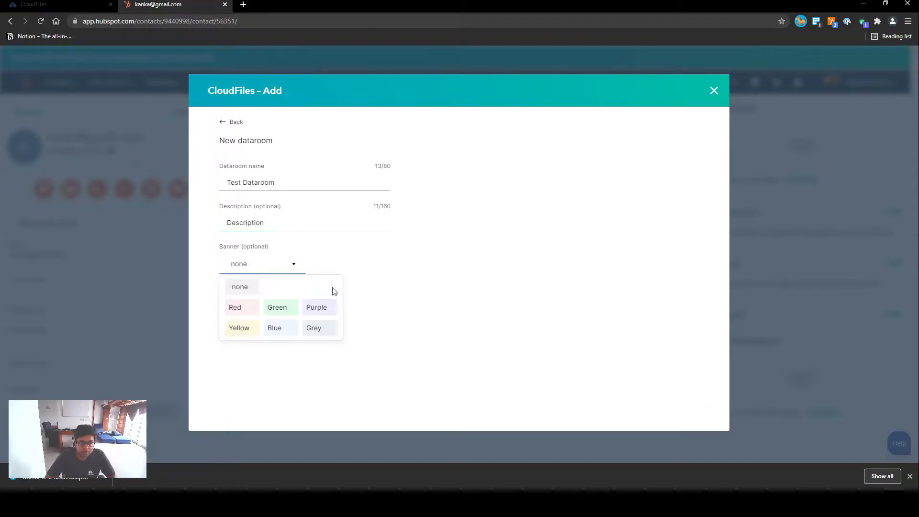
click(325, 306)
click(247, 301)
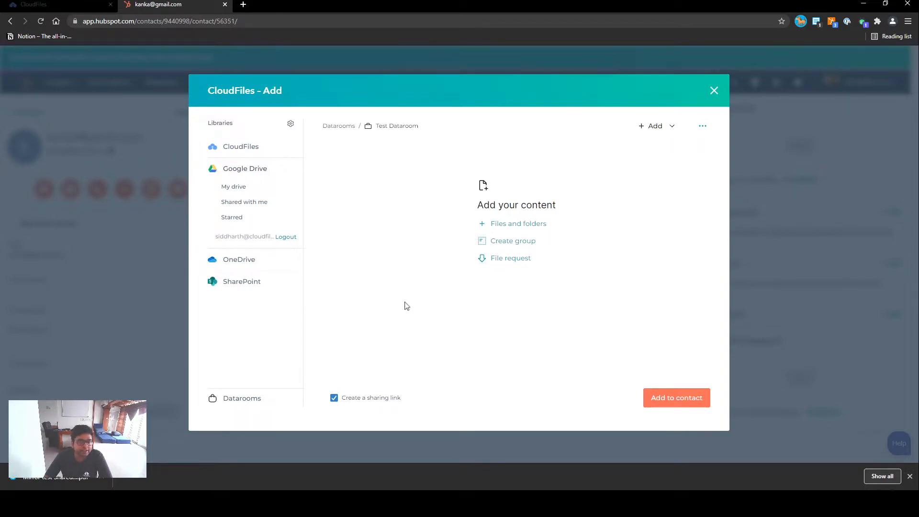
- Add the folder new F, the folder directly below it, a sample copy 3 PDF and a Screenshot 2022-04-07 at 8.54.03 PM image to the dataroom
click(512, 226)
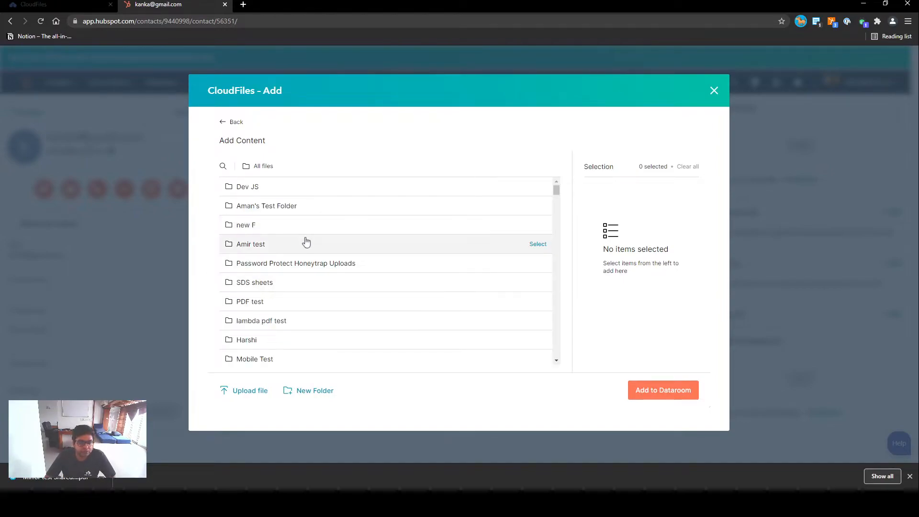
click(542, 231)
click(537, 245)
scroll(501, 319, down, 5)
scroll(500, 319, down, 5)
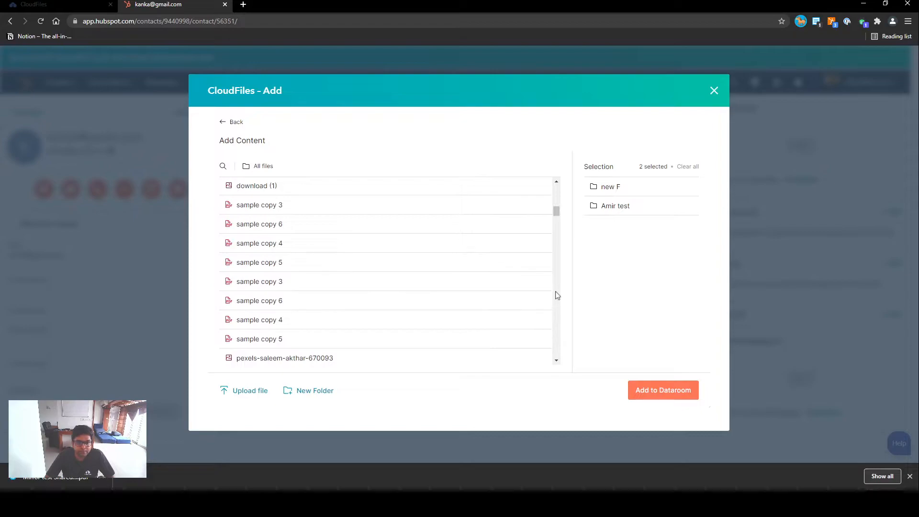
click(537, 283)
scroll(522, 344, down, 4)
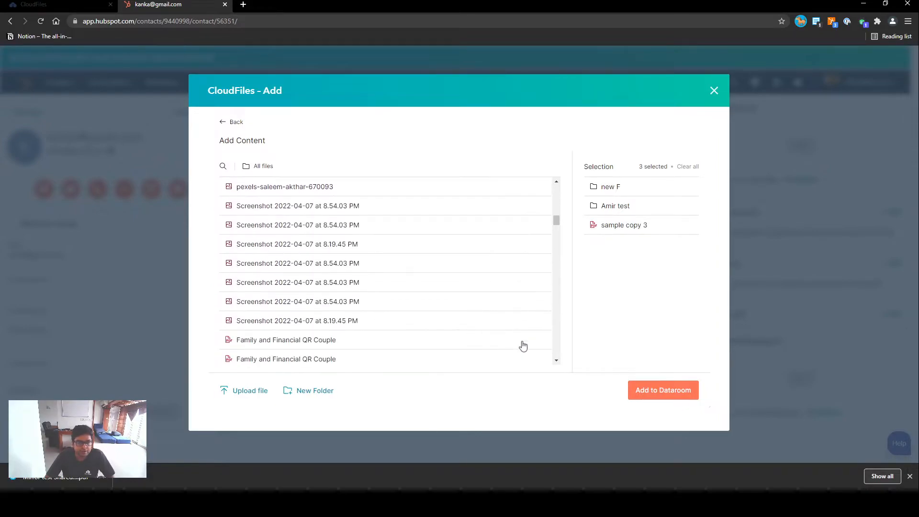
click(537, 298)
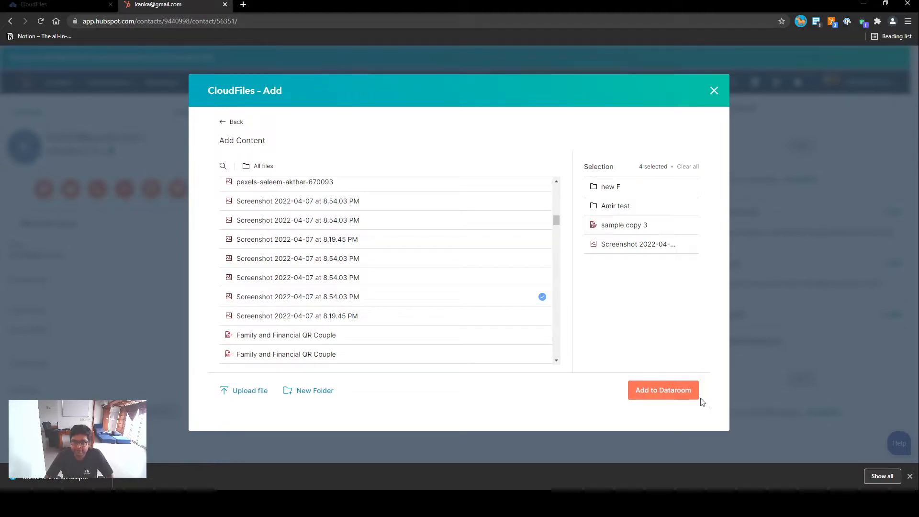
click(660, 392)
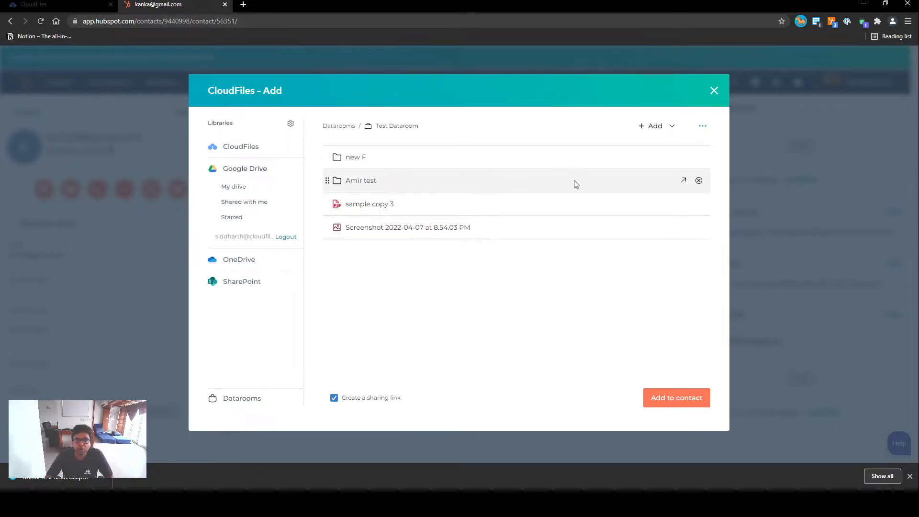
- Create two groups in Test Dataroom named group 1 and group 2
click(663, 127)
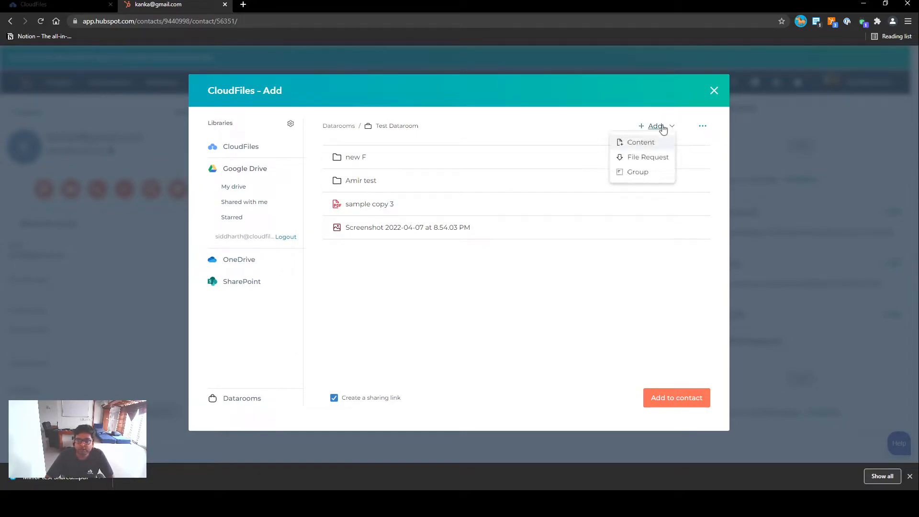
click(641, 173)
text(group 1)
key(Return)
click(660, 127)
click(644, 175)
text(gr)
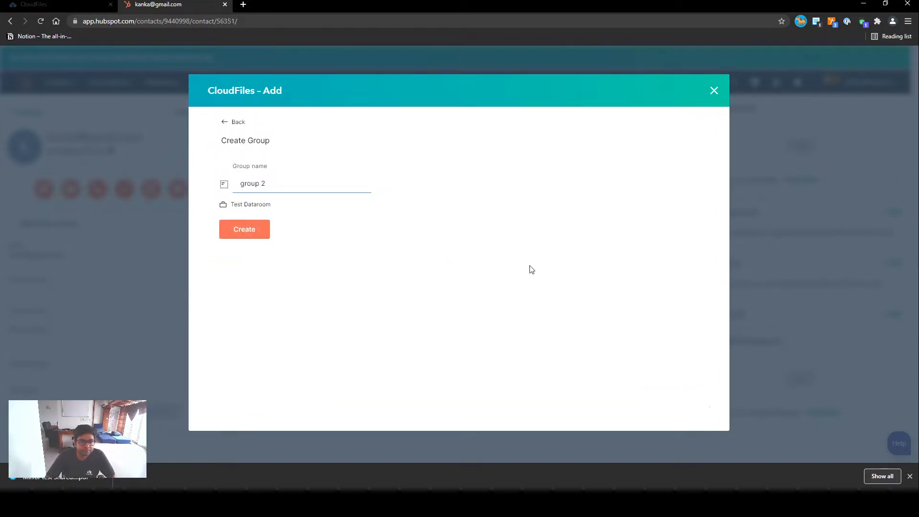
key(Return)
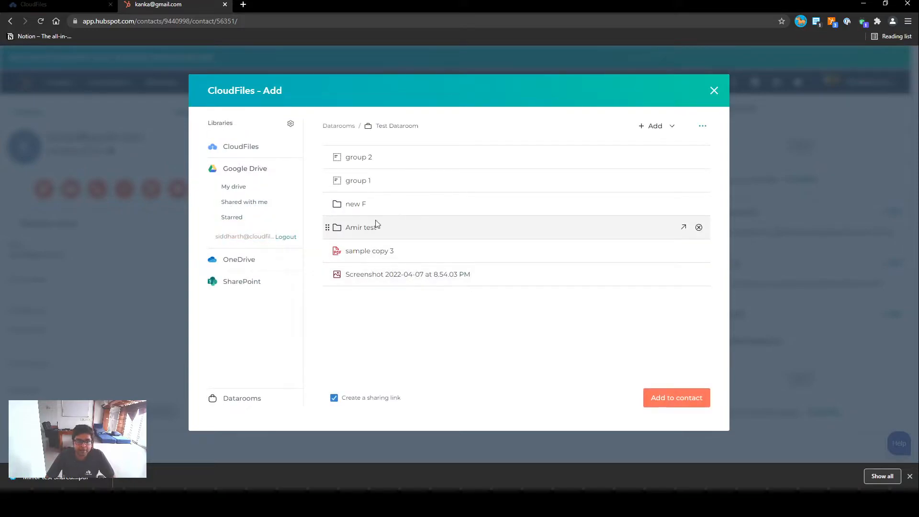
- Move the new F folder and the screenshot into group 1, and the other folder and sample copy 3 into group 2
drag(327, 204, 360, 198)
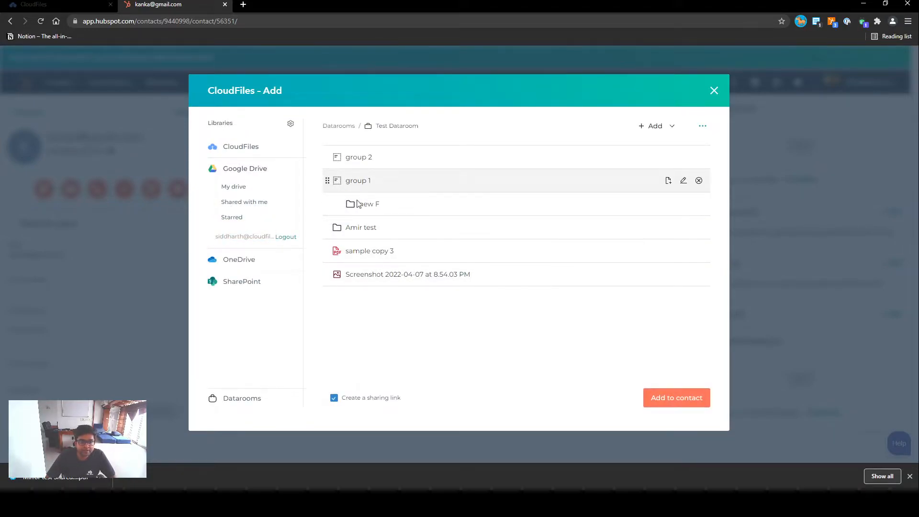
drag(328, 226, 347, 173)
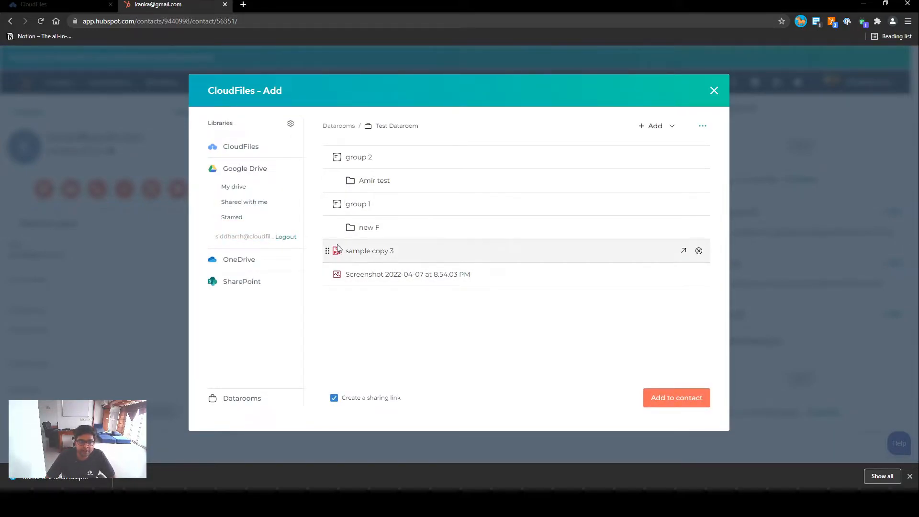
drag(327, 250, 343, 195)
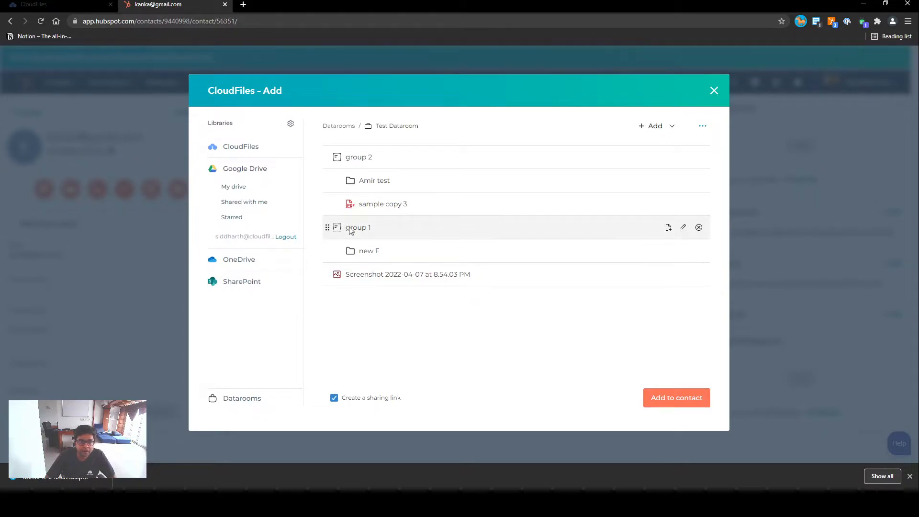
drag(328, 273, 351, 242)
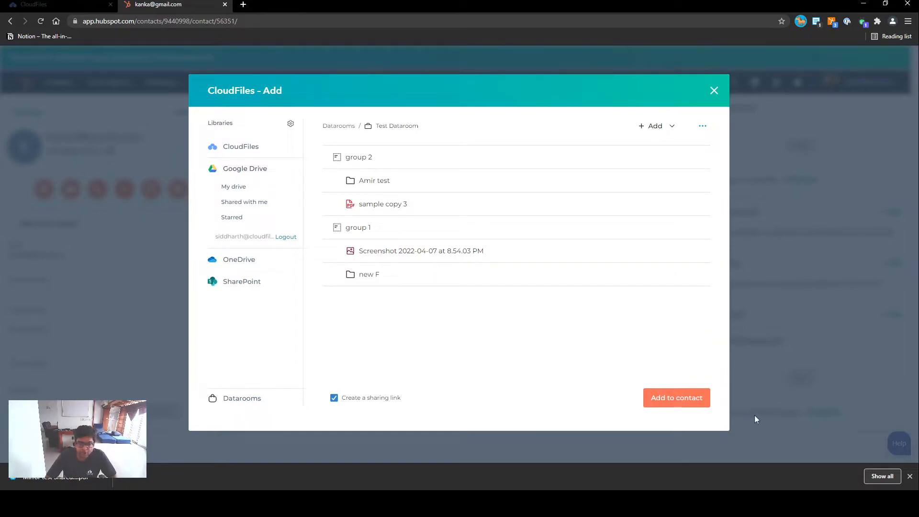
- Add Test Dataroom to the contact with a sharing link and look at the link's expiry settings
click(683, 400)
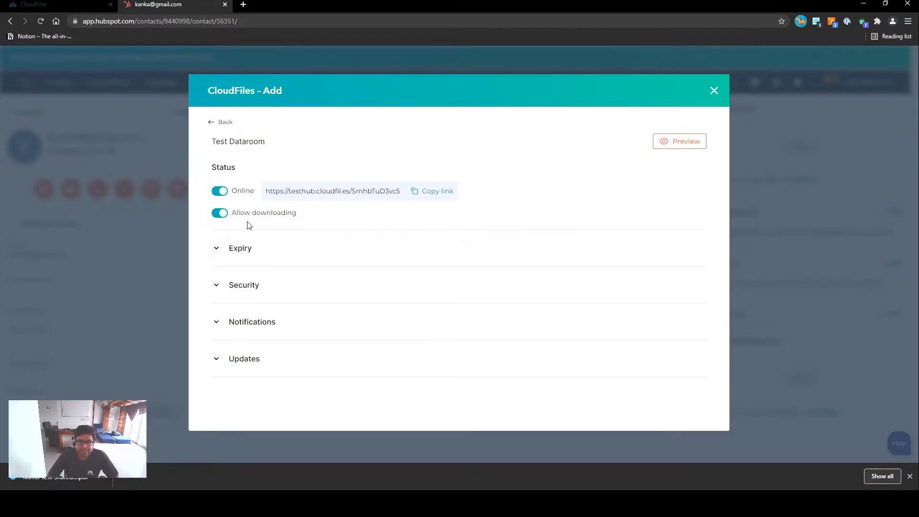
click(247, 248)
click(247, 247)
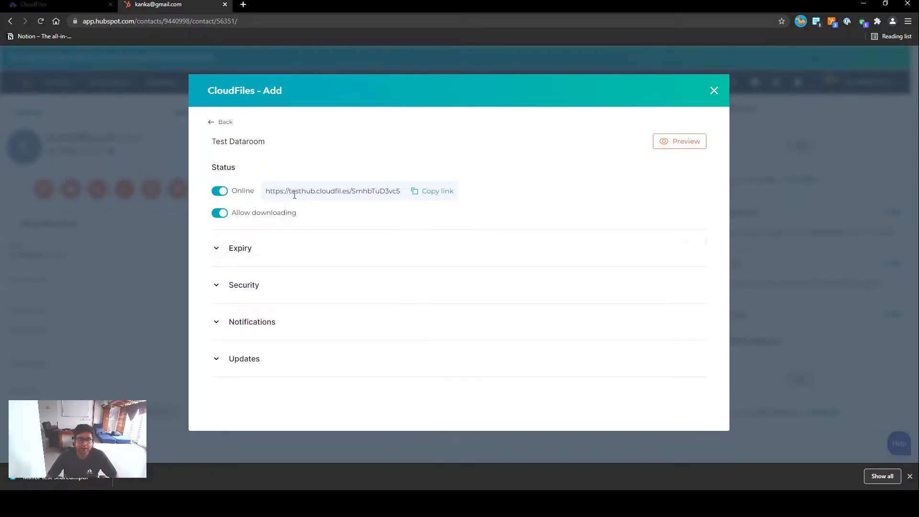
- Open the dataroom's copied sharing link in a new browser tab and switch the page to light mode
click(438, 191)
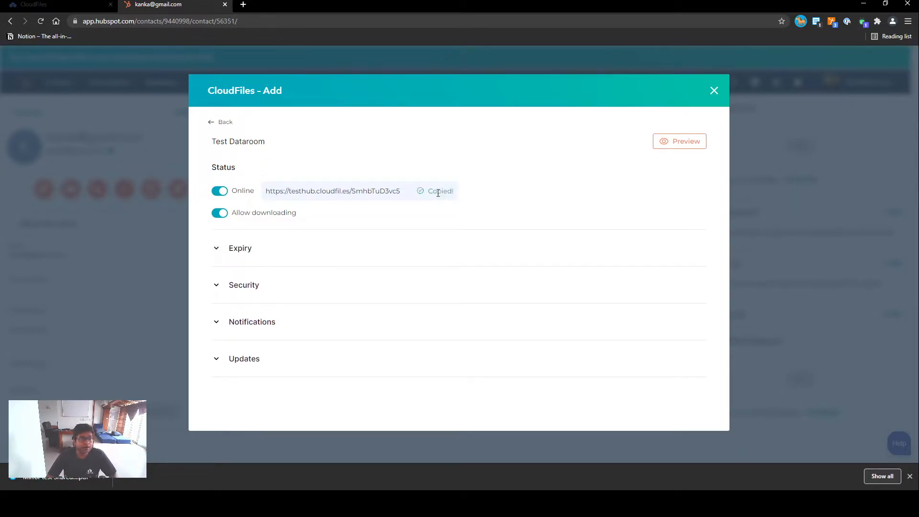
click(244, 4)
key(ctrl+v)
key(Return)
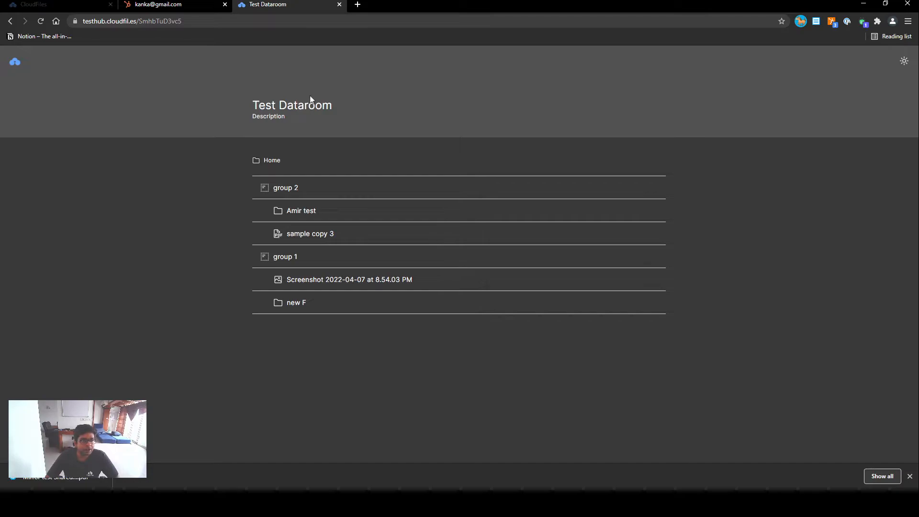
click(904, 62)
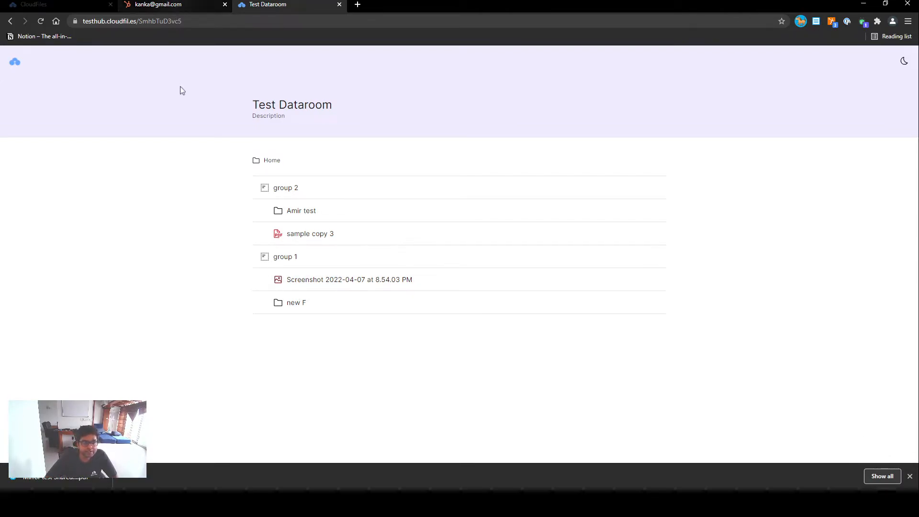
- Return to the contact record in HubSpot and open the attached Test Dataroom for editing
click(170, 6)
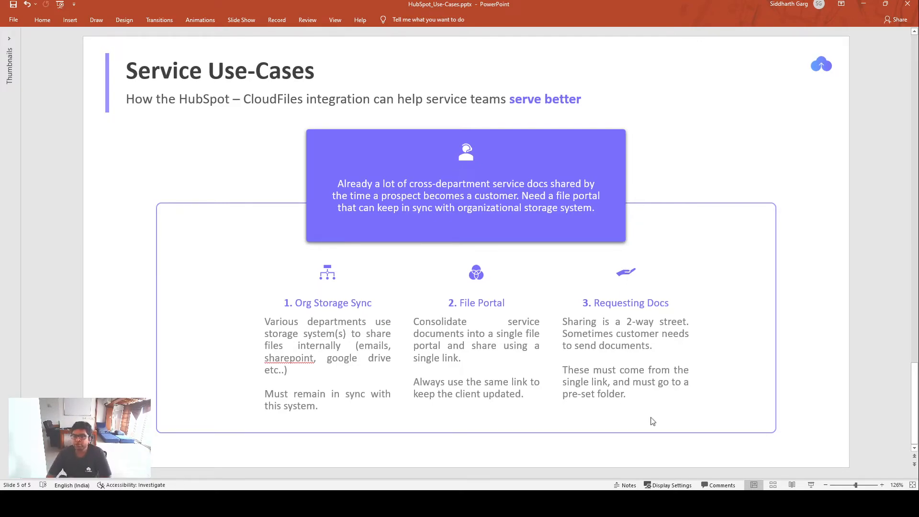
key(alt+Tab)
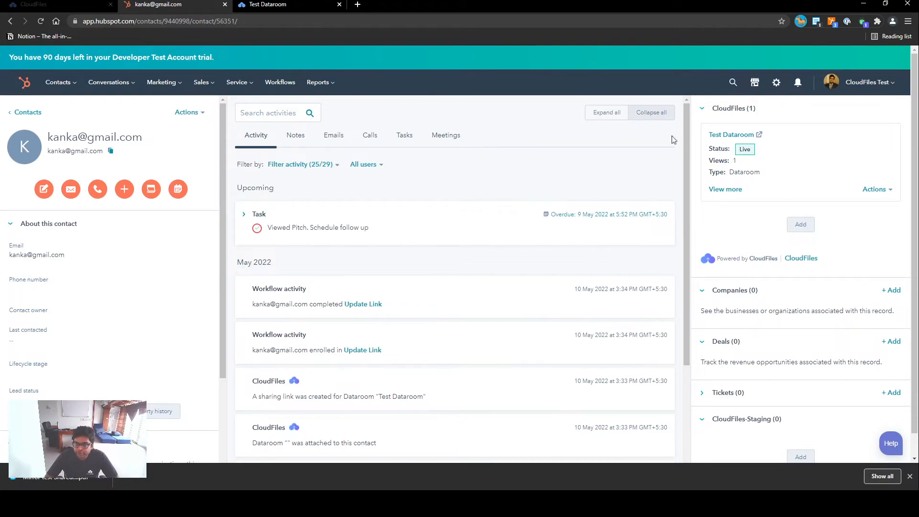
click(884, 190)
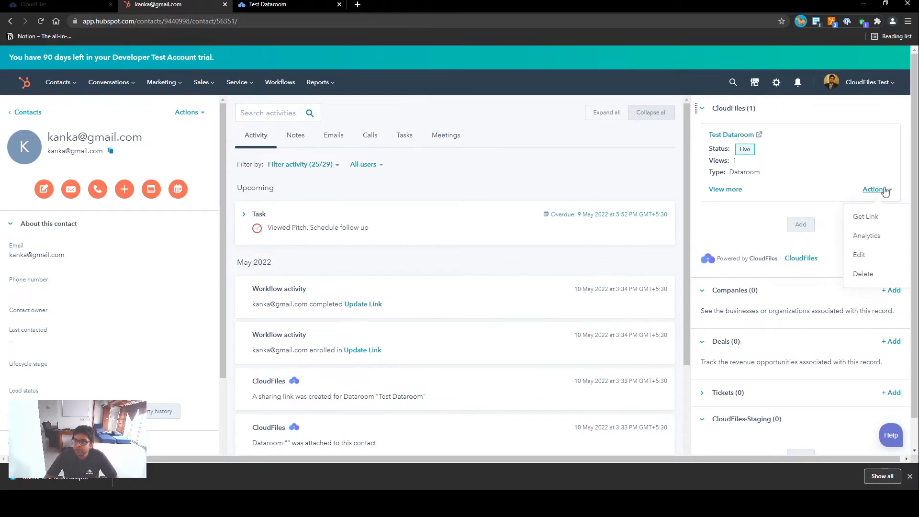
click(862, 260)
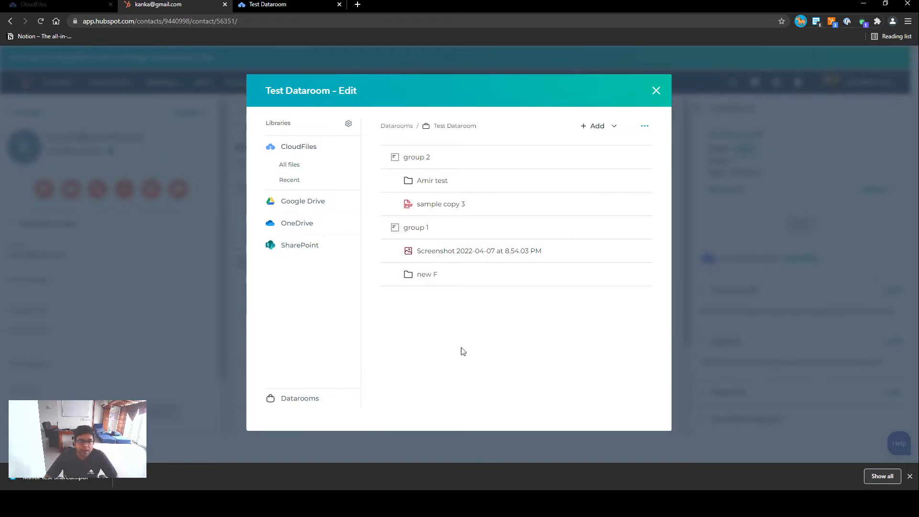
- Add a file request titled "Passport" with description "5 MB JPEG Image is allowed" and move it below the new F folder in group 1
click(610, 127)
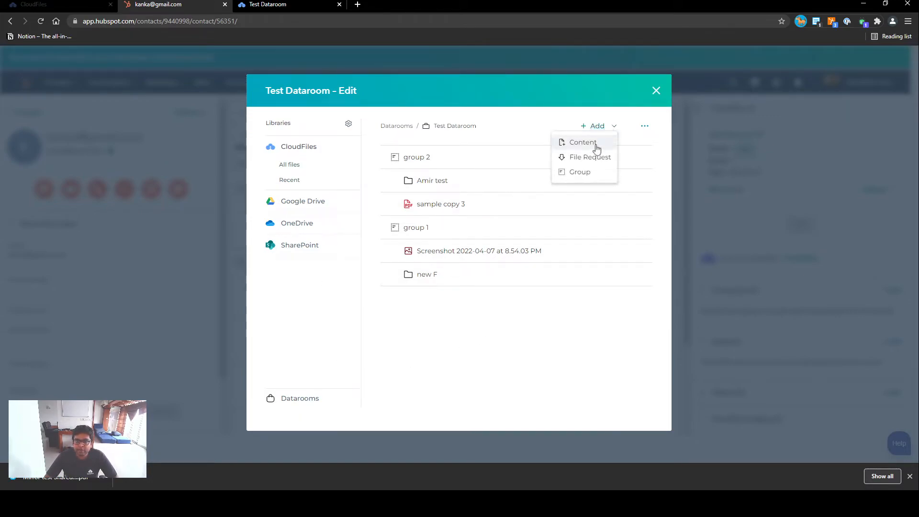
click(586, 158)
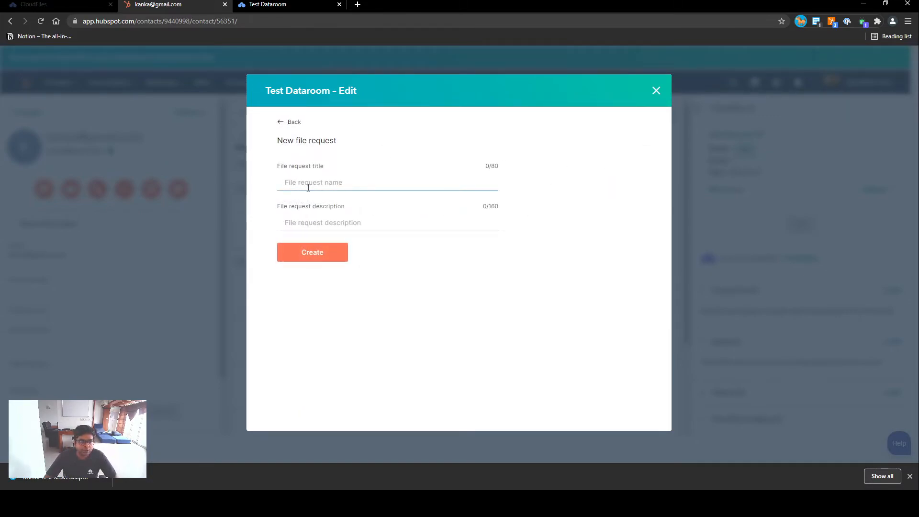
text(Passport)
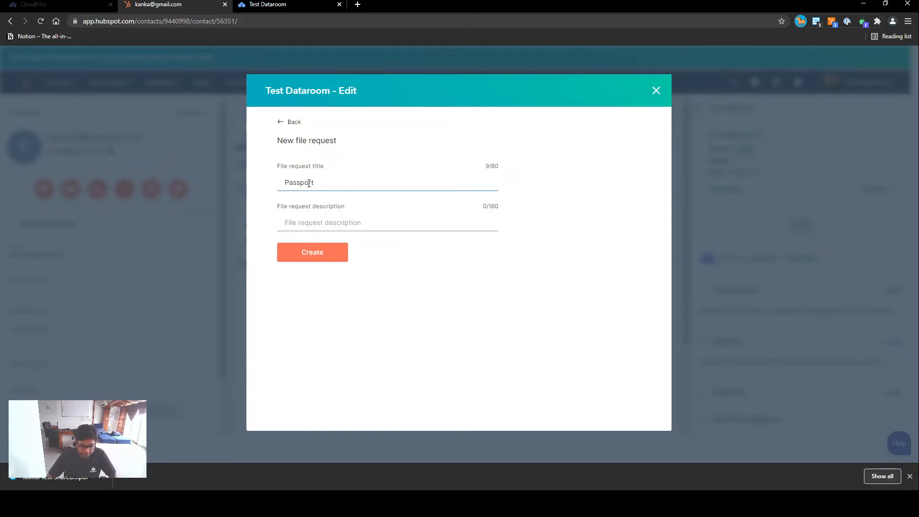
key(BackSpace)
click(303, 221)
text(5 MB )
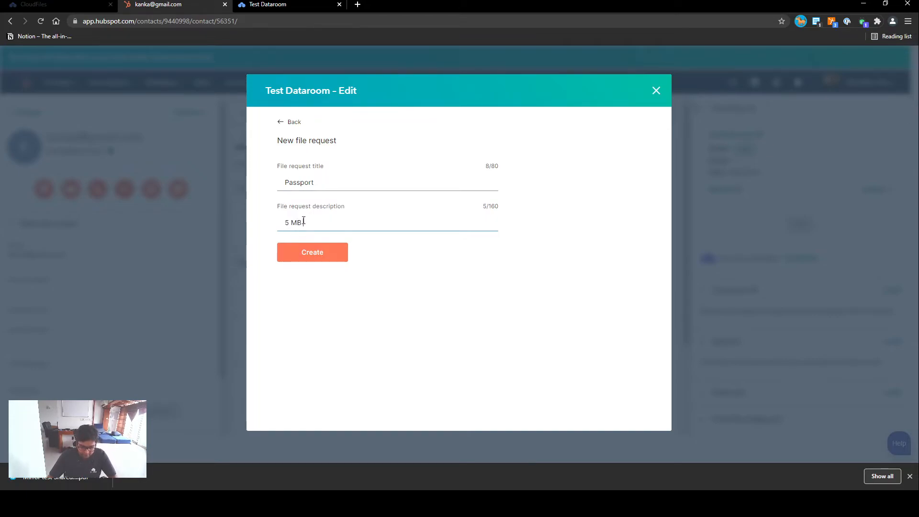
text(JPEG Images is)
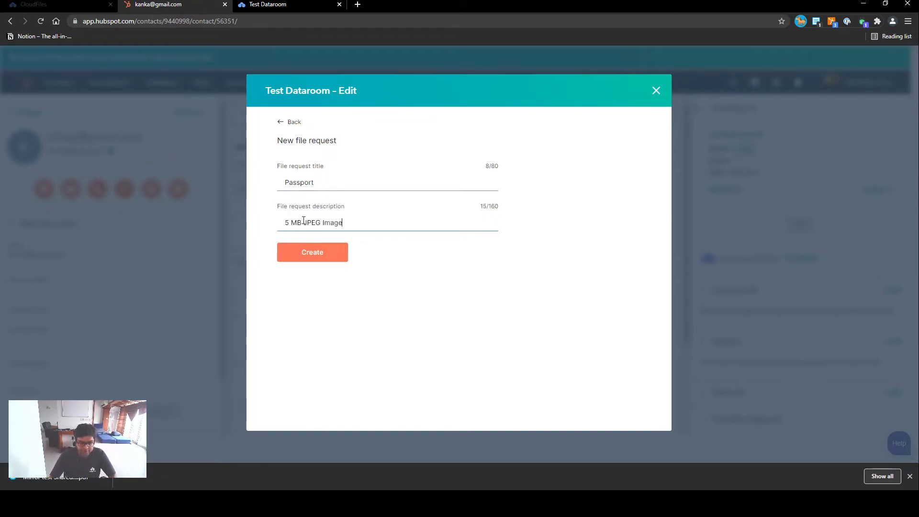
key(BackSpace)
key(BackSpace)
key(BackSpace)
key(BackSpace)
text(is allowed)
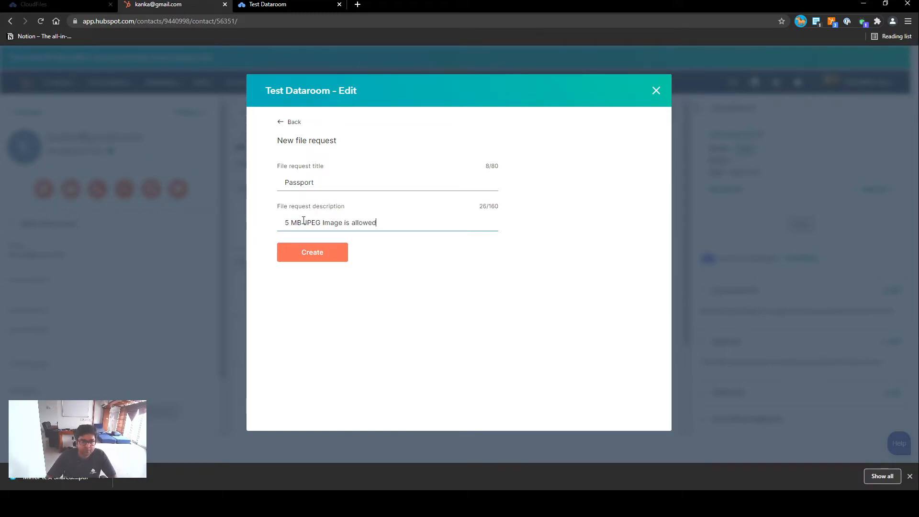
click(317, 252)
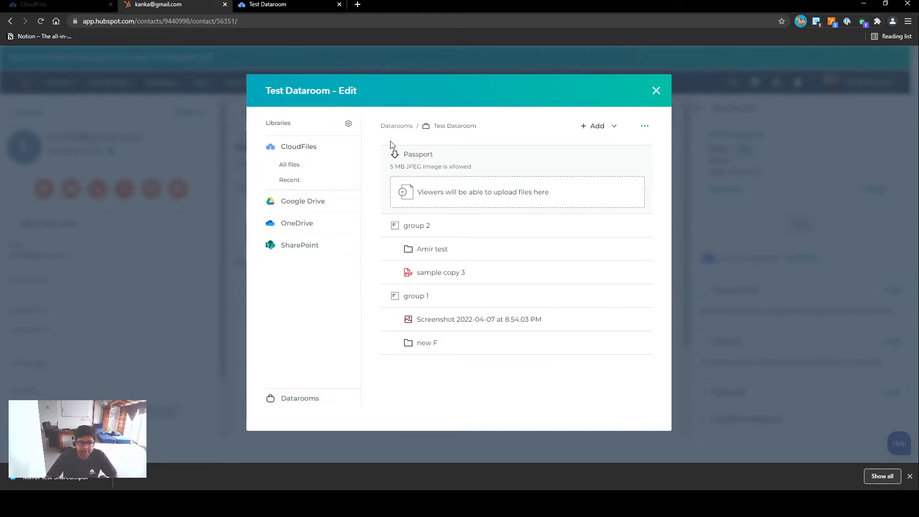
drag(385, 154, 393, 362)
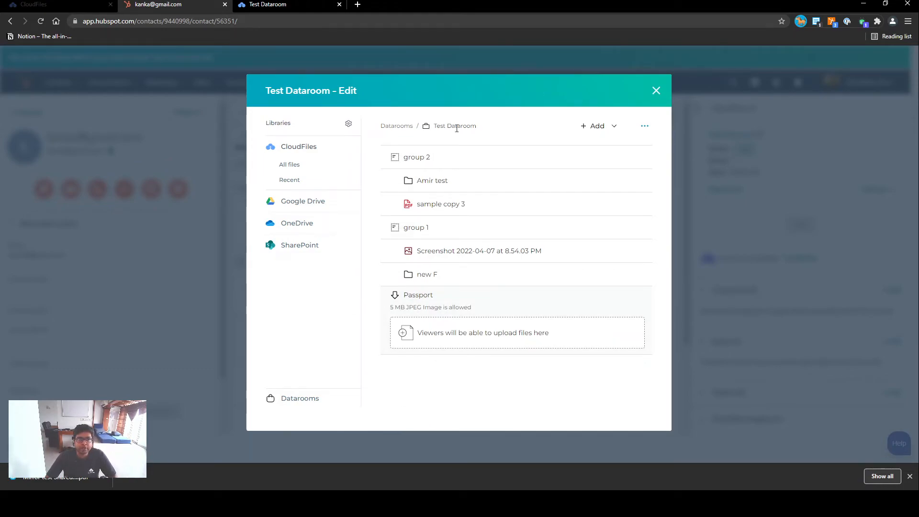
click(657, 93)
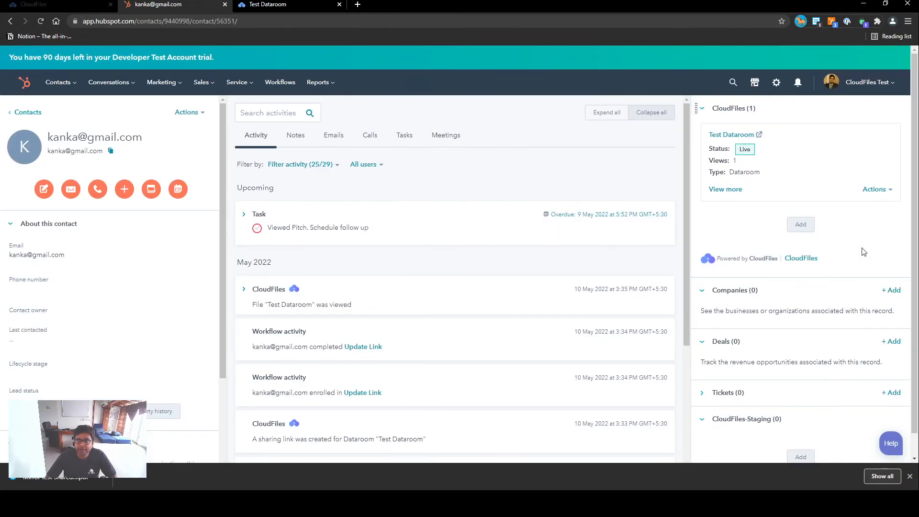
- Copy Test Dataroom's sharing link from the contact record and open it in a fresh browser tab, closing the old dataroom tab
click(875, 190)
click(866, 218)
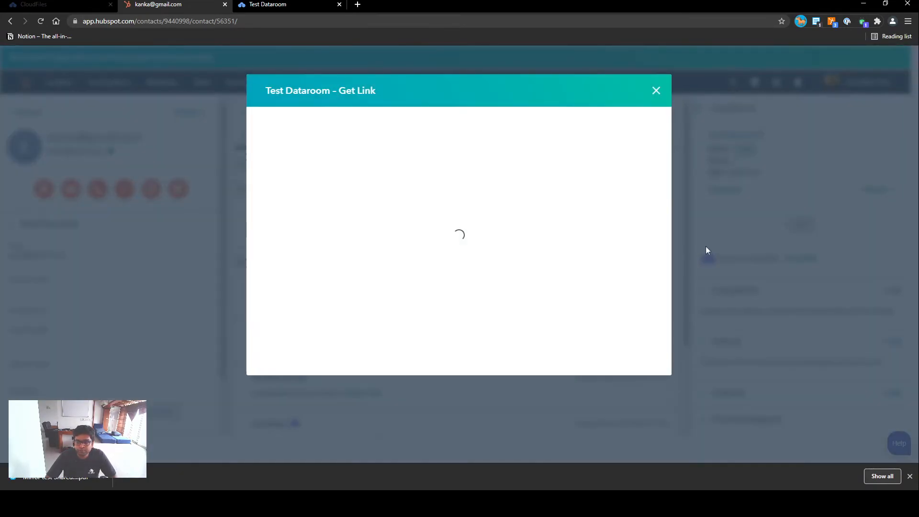
click(483, 175)
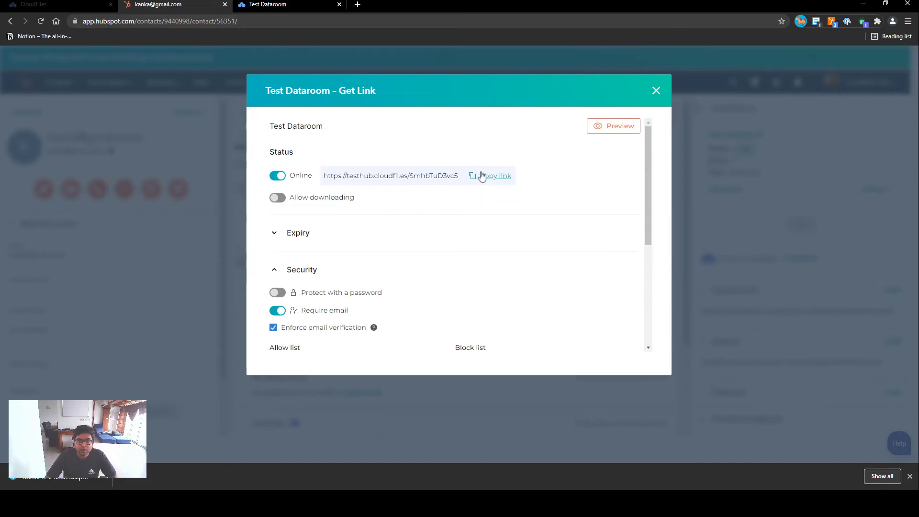
click(340, 4)
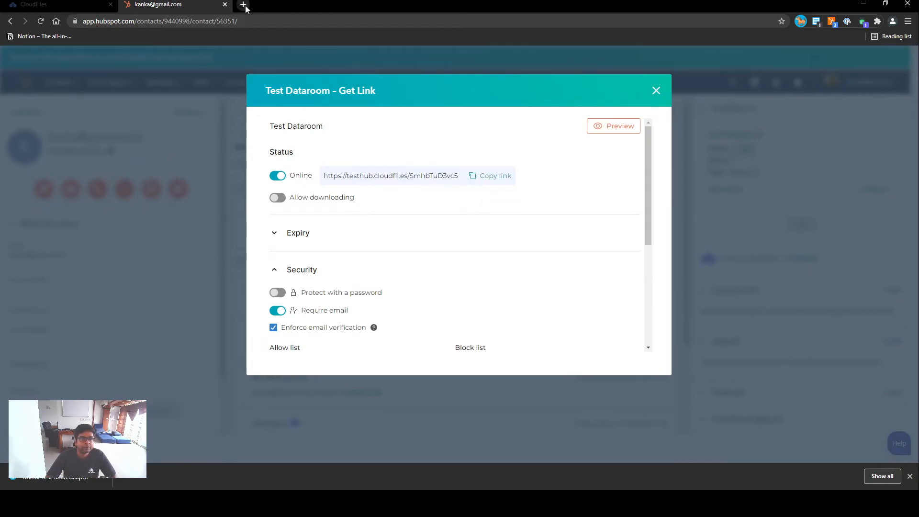
click(243, 5)
key(Return)
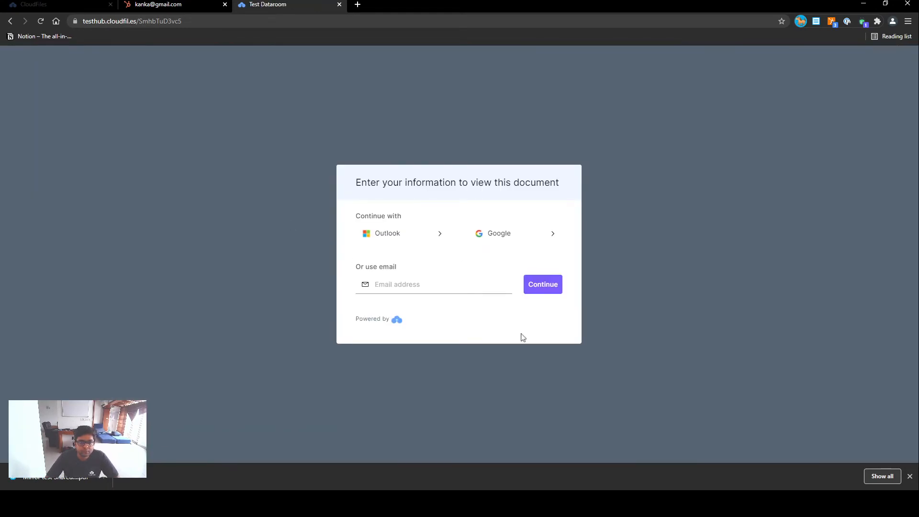
- Try to access the shared dataroom with the viewer's email address
click(395, 283)
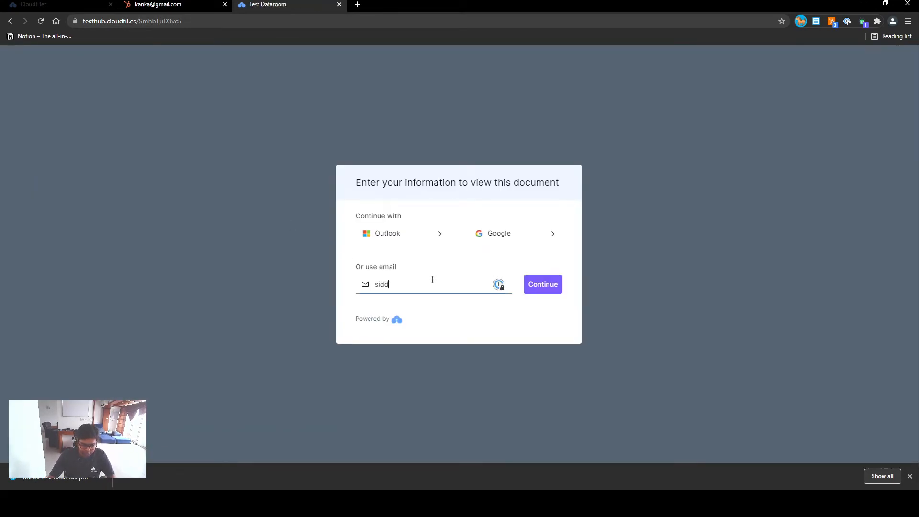
click(547, 286)
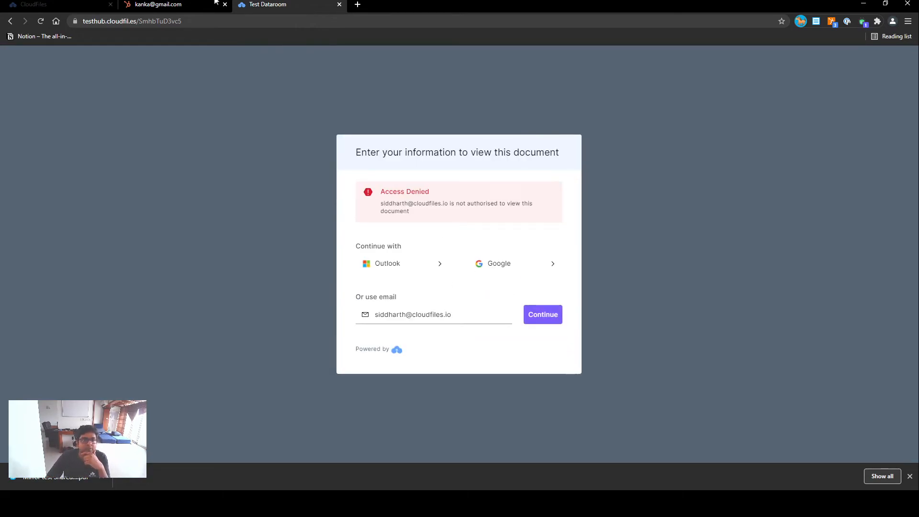
- Return to the dataroom's link settings in HubSpot and turn off the email requirement
click(158, 5)
scroll(366, 270, down, 2)
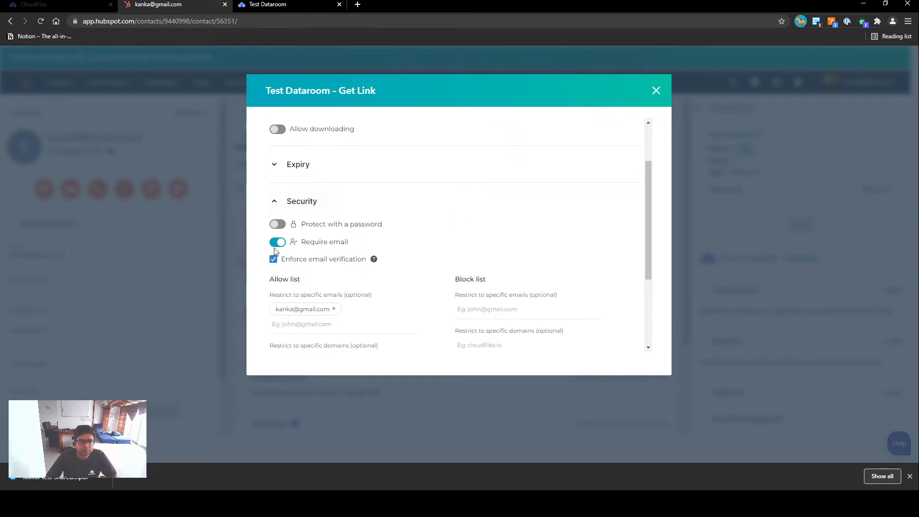
click(277, 241)
scroll(535, 184, up, 2)
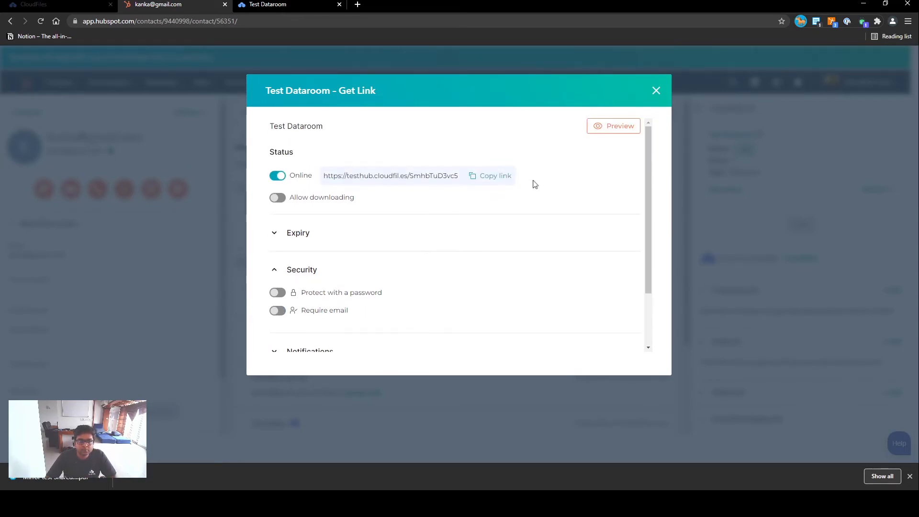
- Copy the dataroom's sharing link again and reload it in the Test Dataroom browser tab
click(500, 178)
click(273, 3)
click(268, 17)
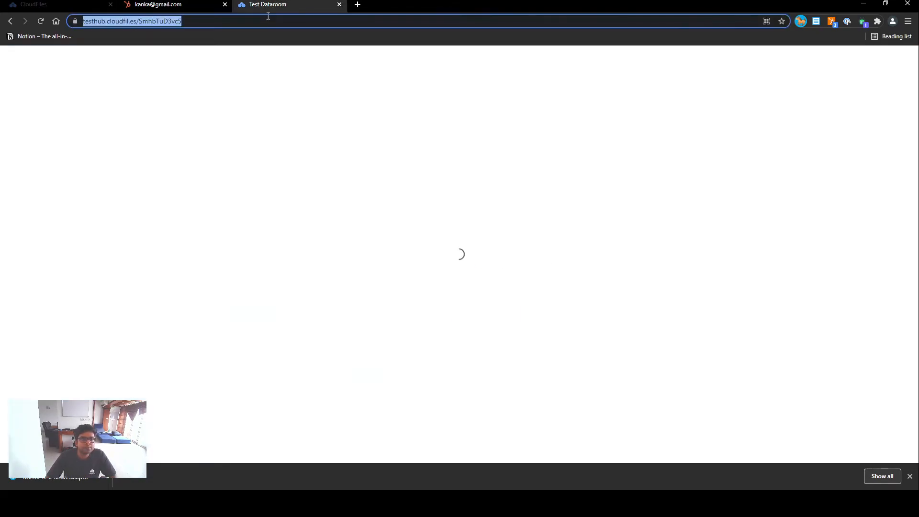
key(Return)
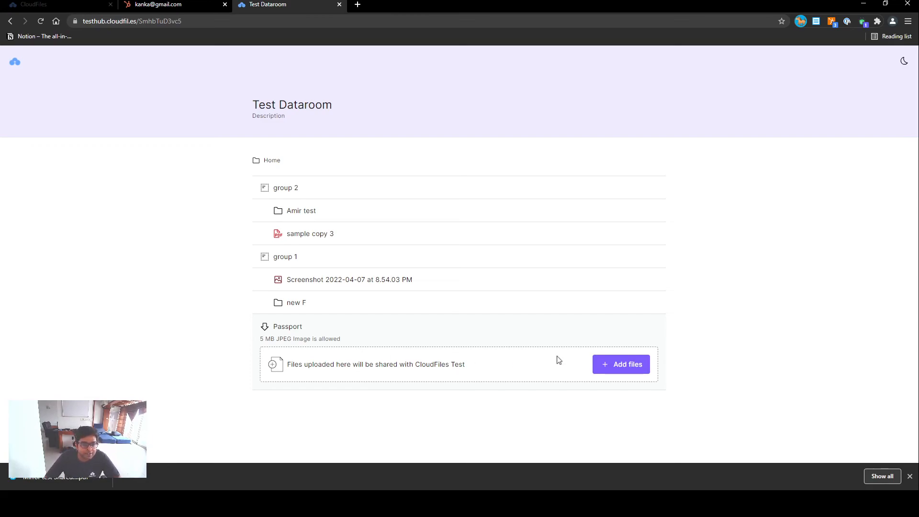
- Upload the file "Mirror test Shared Doc.pdf" to the Passport file request as a viewer
click(622, 370)
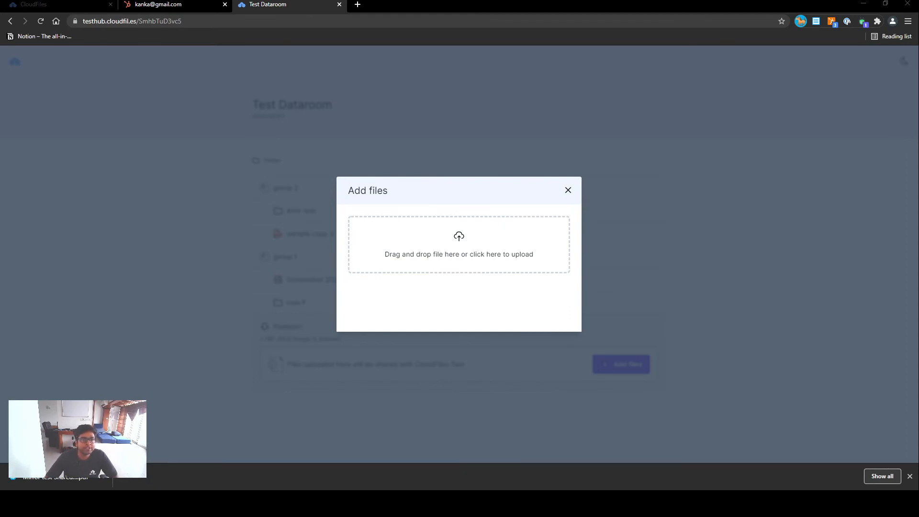
double_click(111, 110)
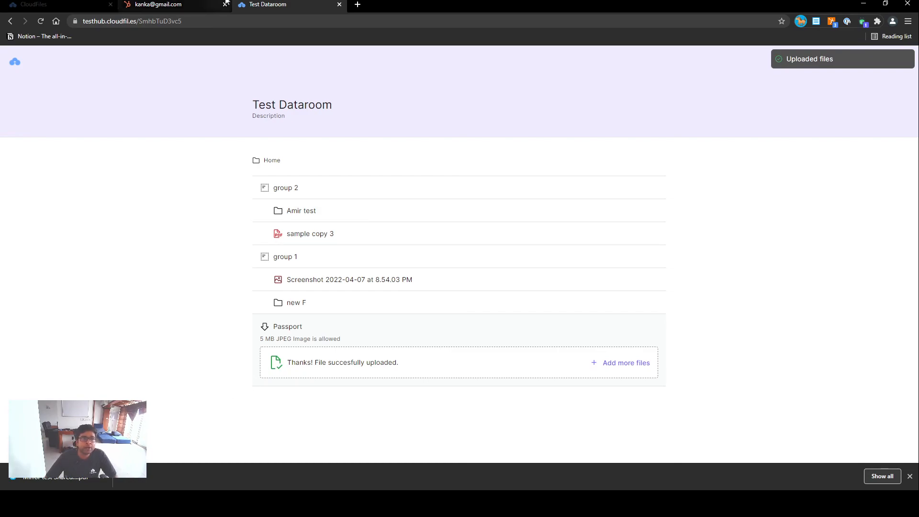
- Return to the HubSpot contact, reopen Test Dataroom for editing and check the files received for the Passport request
click(133, 5)
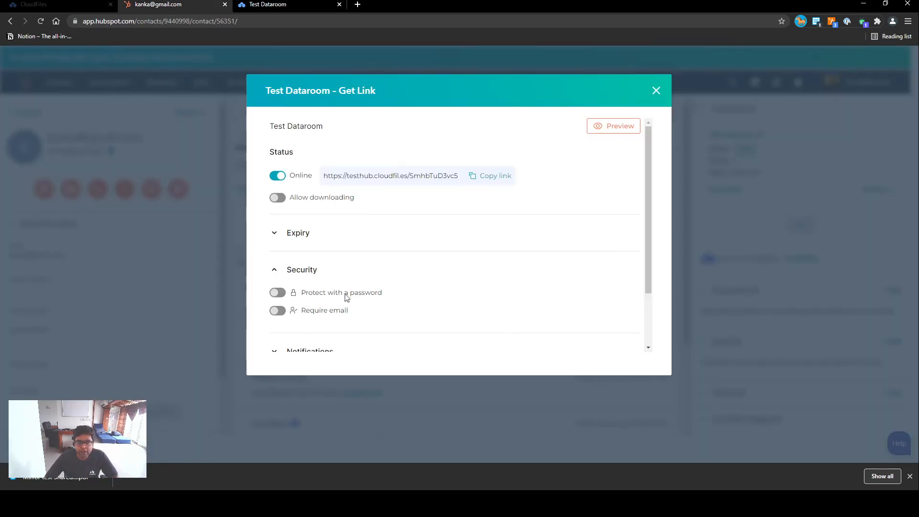
click(656, 91)
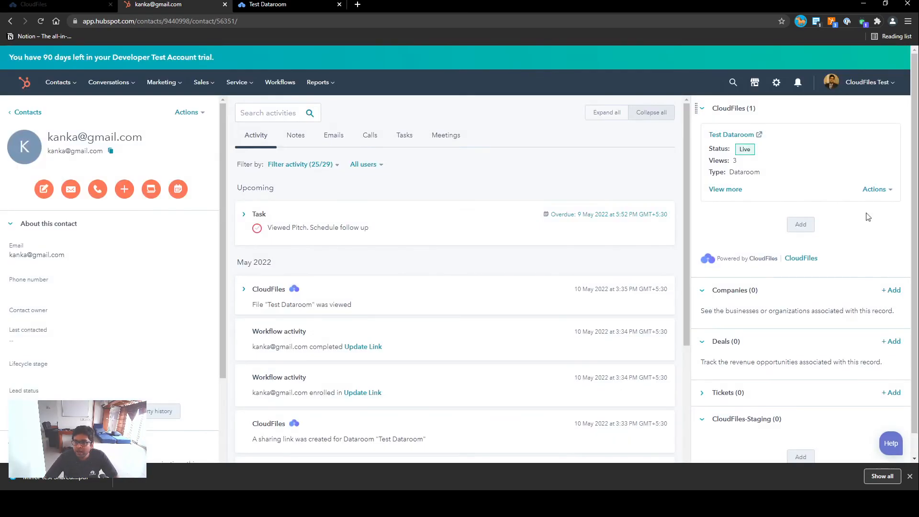
click(876, 189)
click(869, 254)
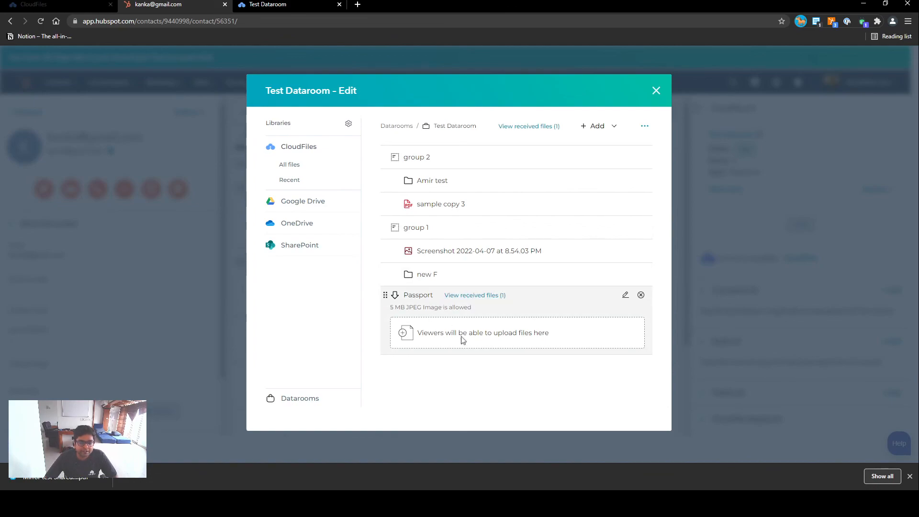
click(480, 296)
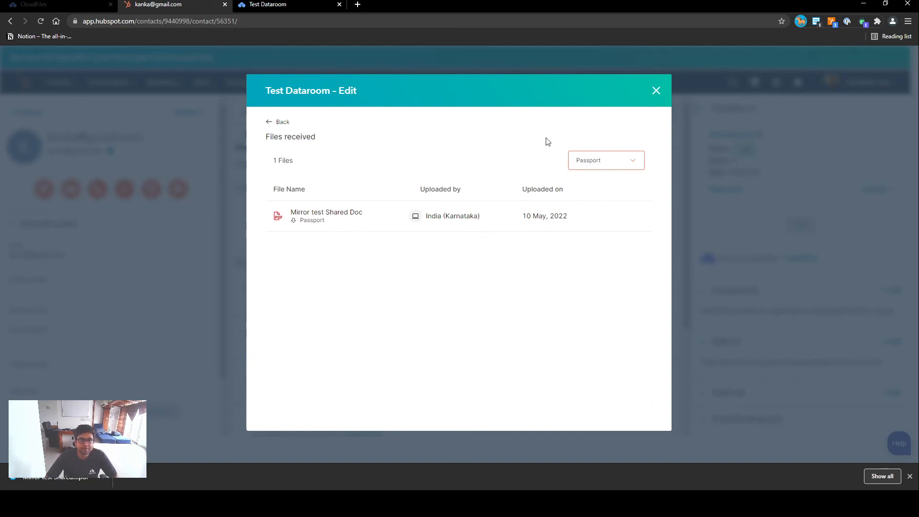
click(655, 92)
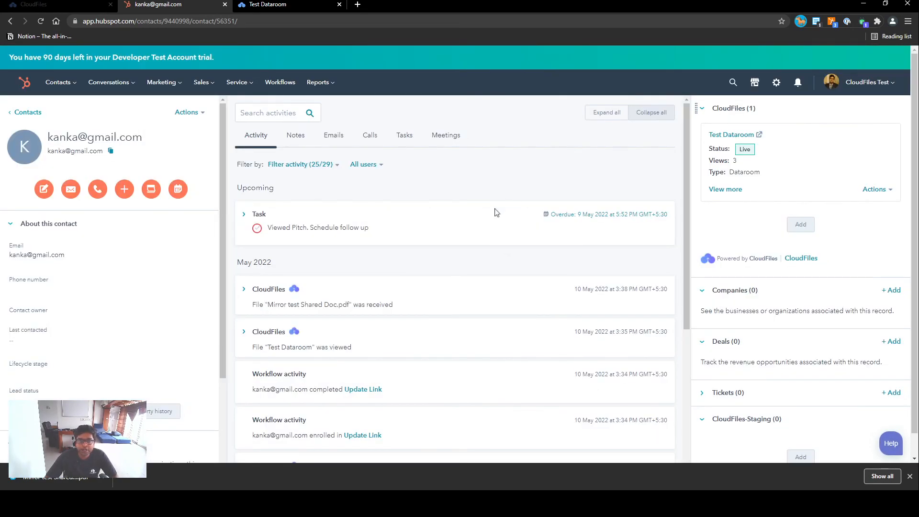